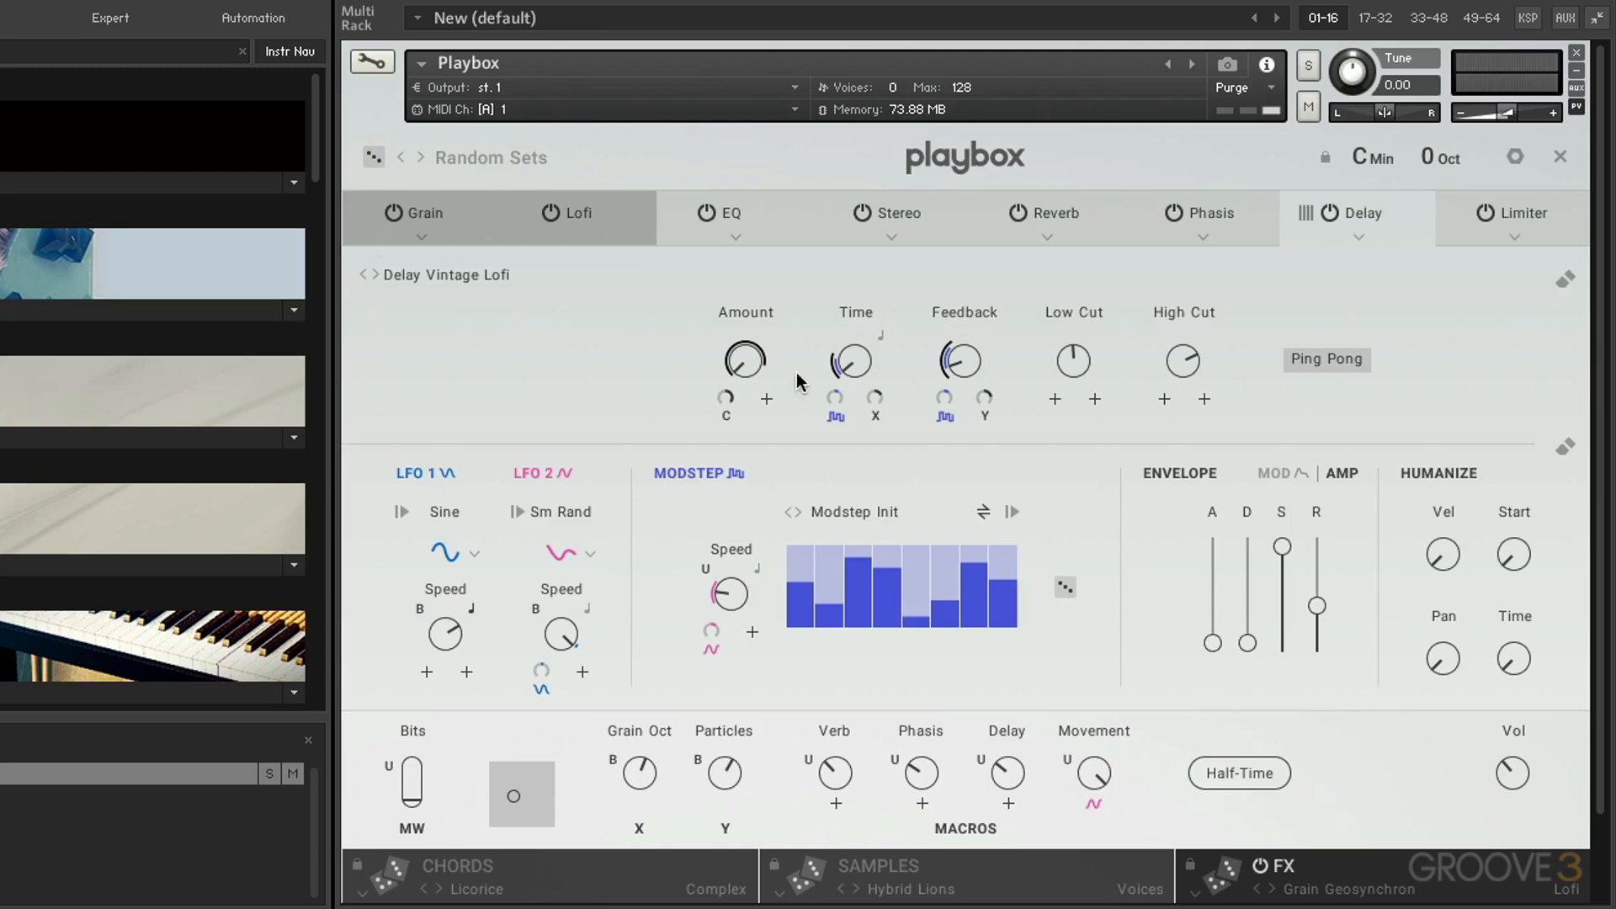
# View the Grain, Lofi, EQ and Stereo modules of the current FX chain, including the module choices for the Grain slot.
pyautogui.click(444, 206)
pyautogui.click(420, 235)
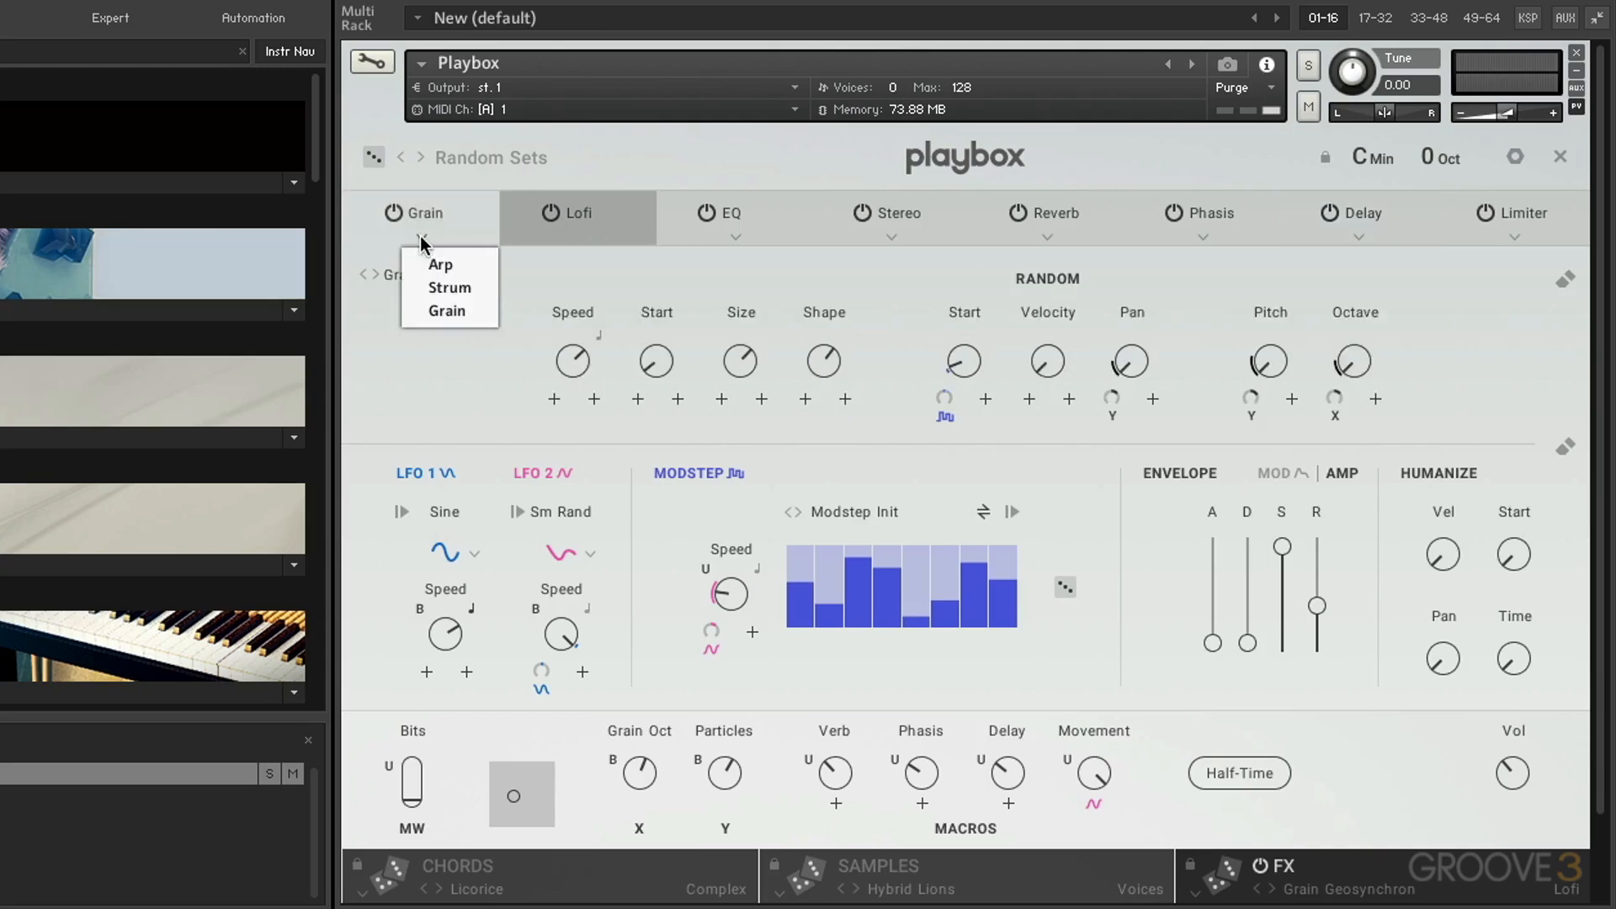
pyautogui.click(596, 212)
pyautogui.click(725, 226)
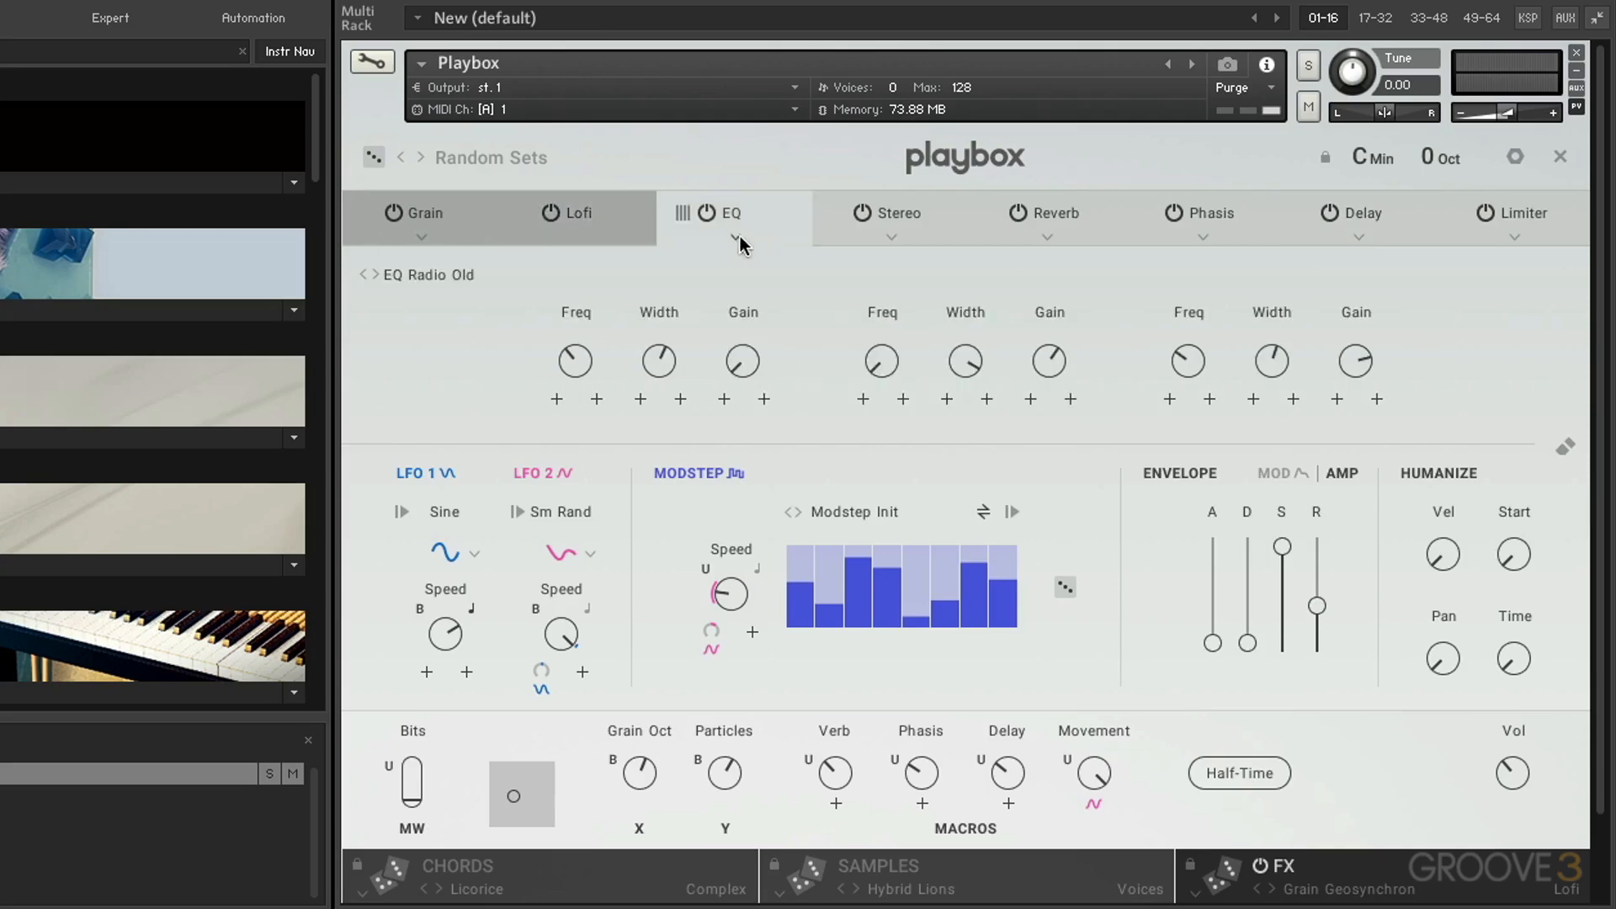
pyautogui.click(736, 237)
pyautogui.click(921, 217)
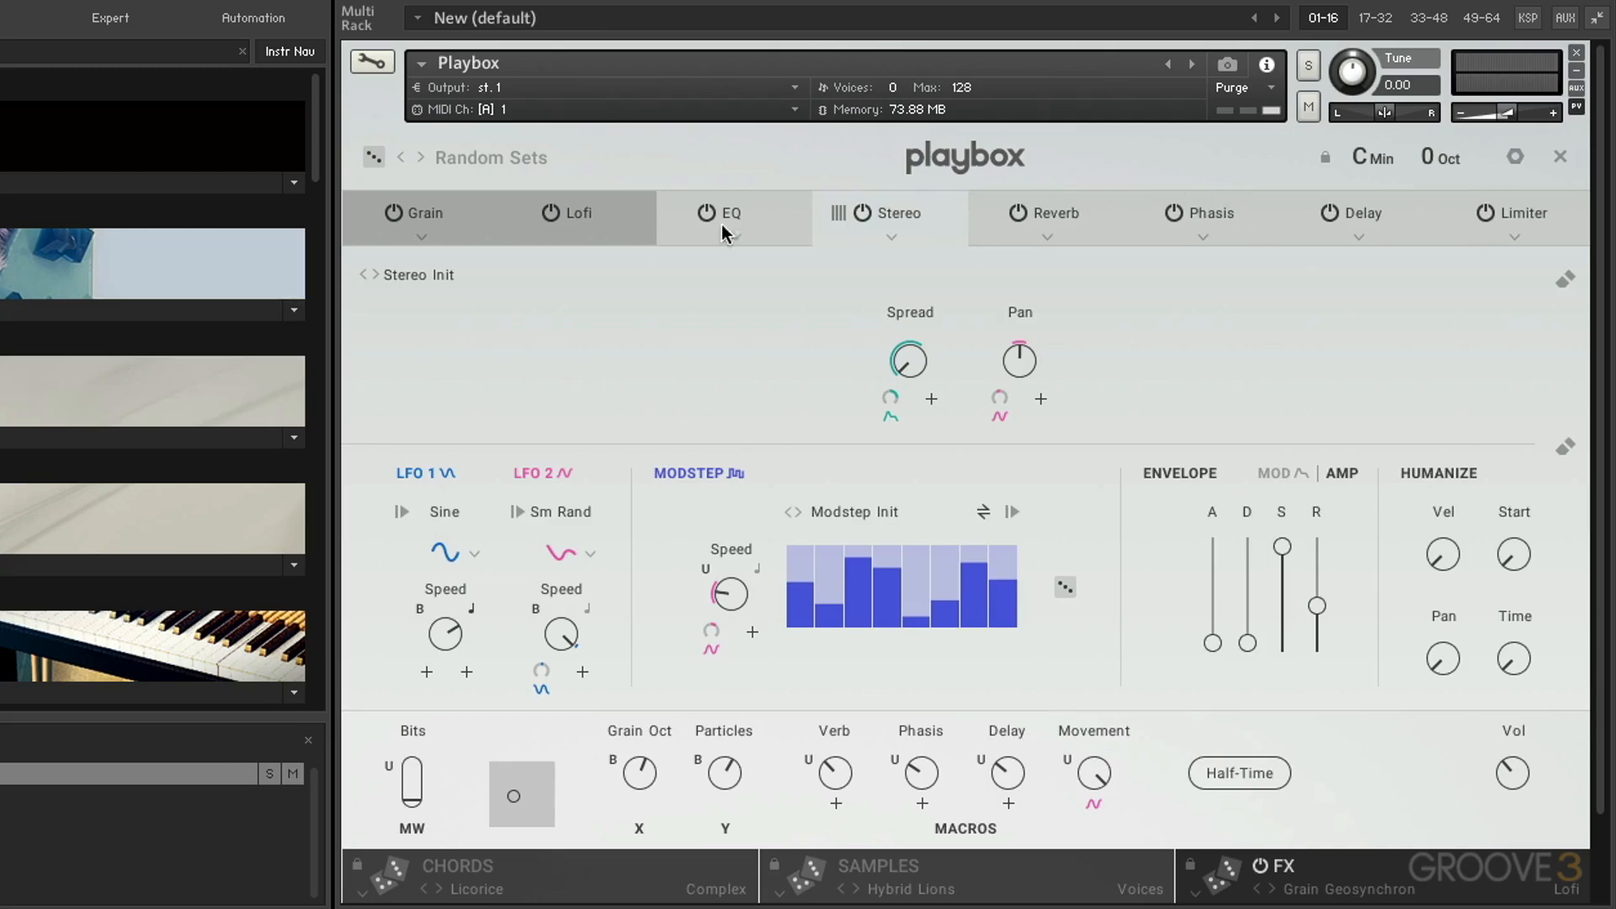
# Move the Delay effect ahead of Phasis in the FX chain and view the Phasis, Limiter, Delay and Reverb settings.
pyautogui.moveTo(1382, 212); pyautogui.dragTo(1213, 216)
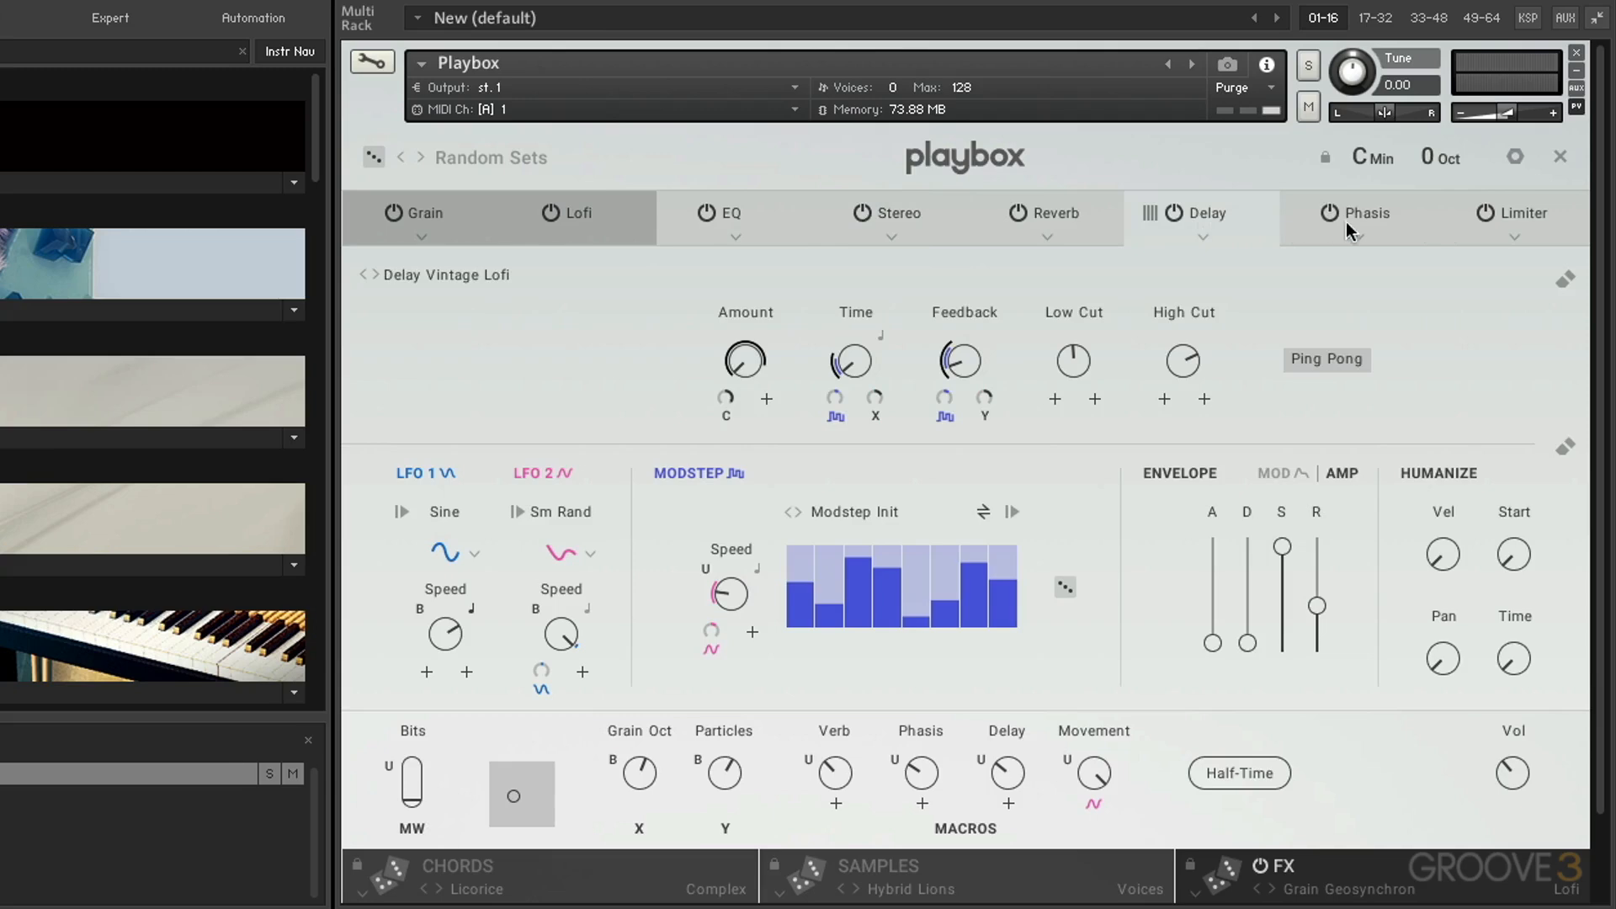
pyautogui.click(1351, 218)
pyautogui.click(1533, 212)
pyautogui.click(1231, 213)
pyautogui.click(1065, 218)
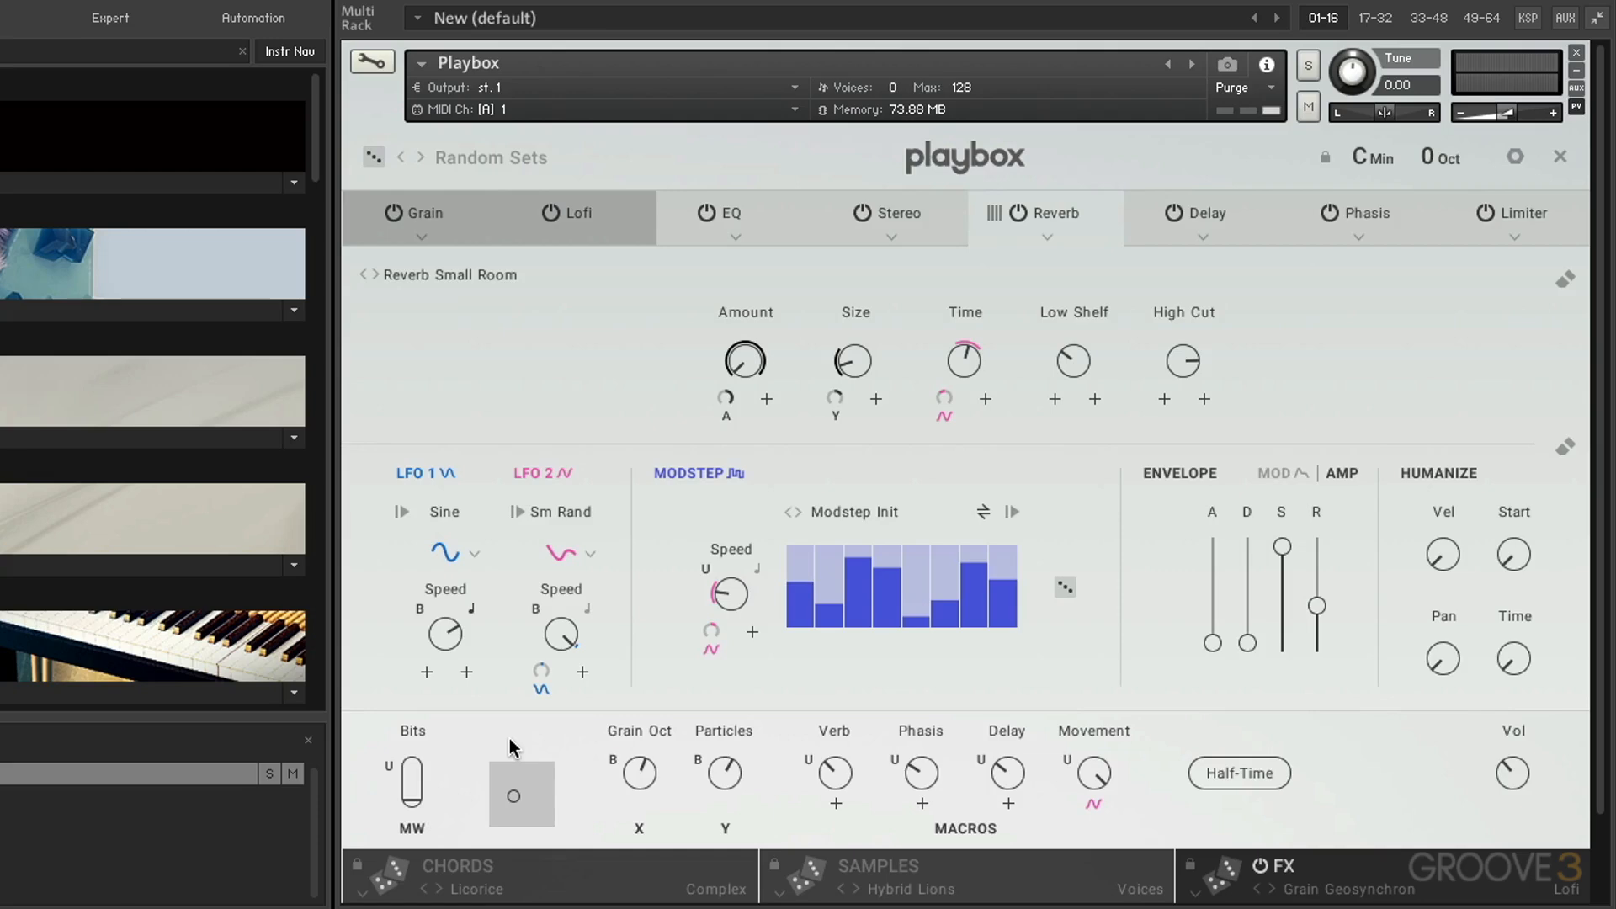
# Bypass the whole FX section and switch it back on.
pyautogui.click(1260, 870)
pyautogui.click(1261, 868)
# Browse the FX sets by the Lo-Fi category, return to all categories and load the Grain Meta preset.
pyautogui.click(1331, 895)
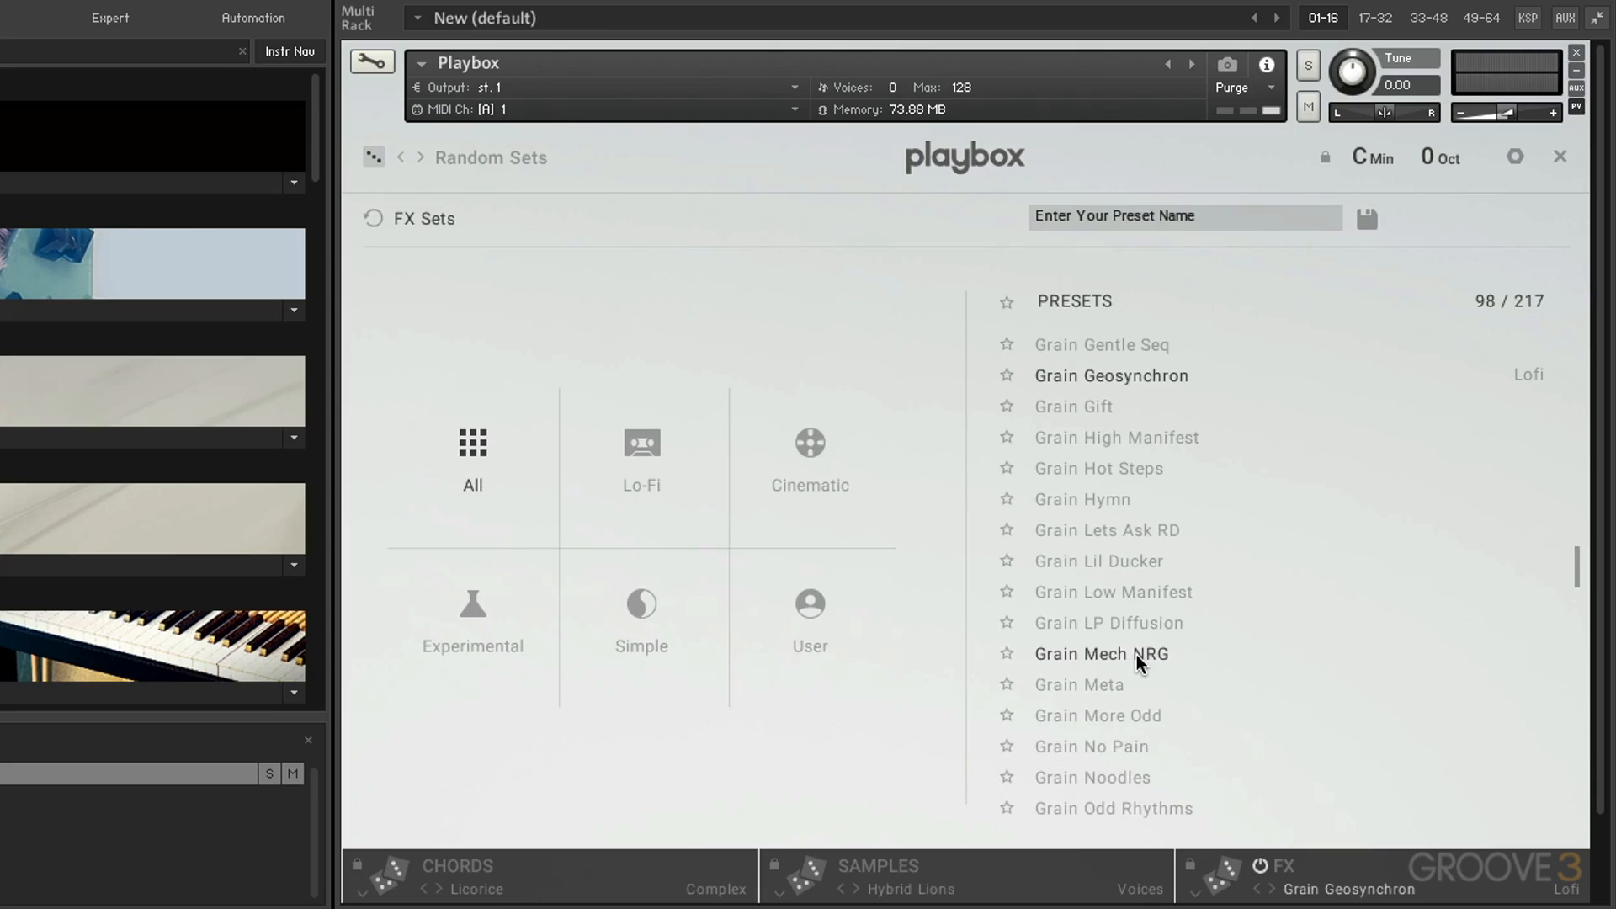
pyautogui.click(630, 441)
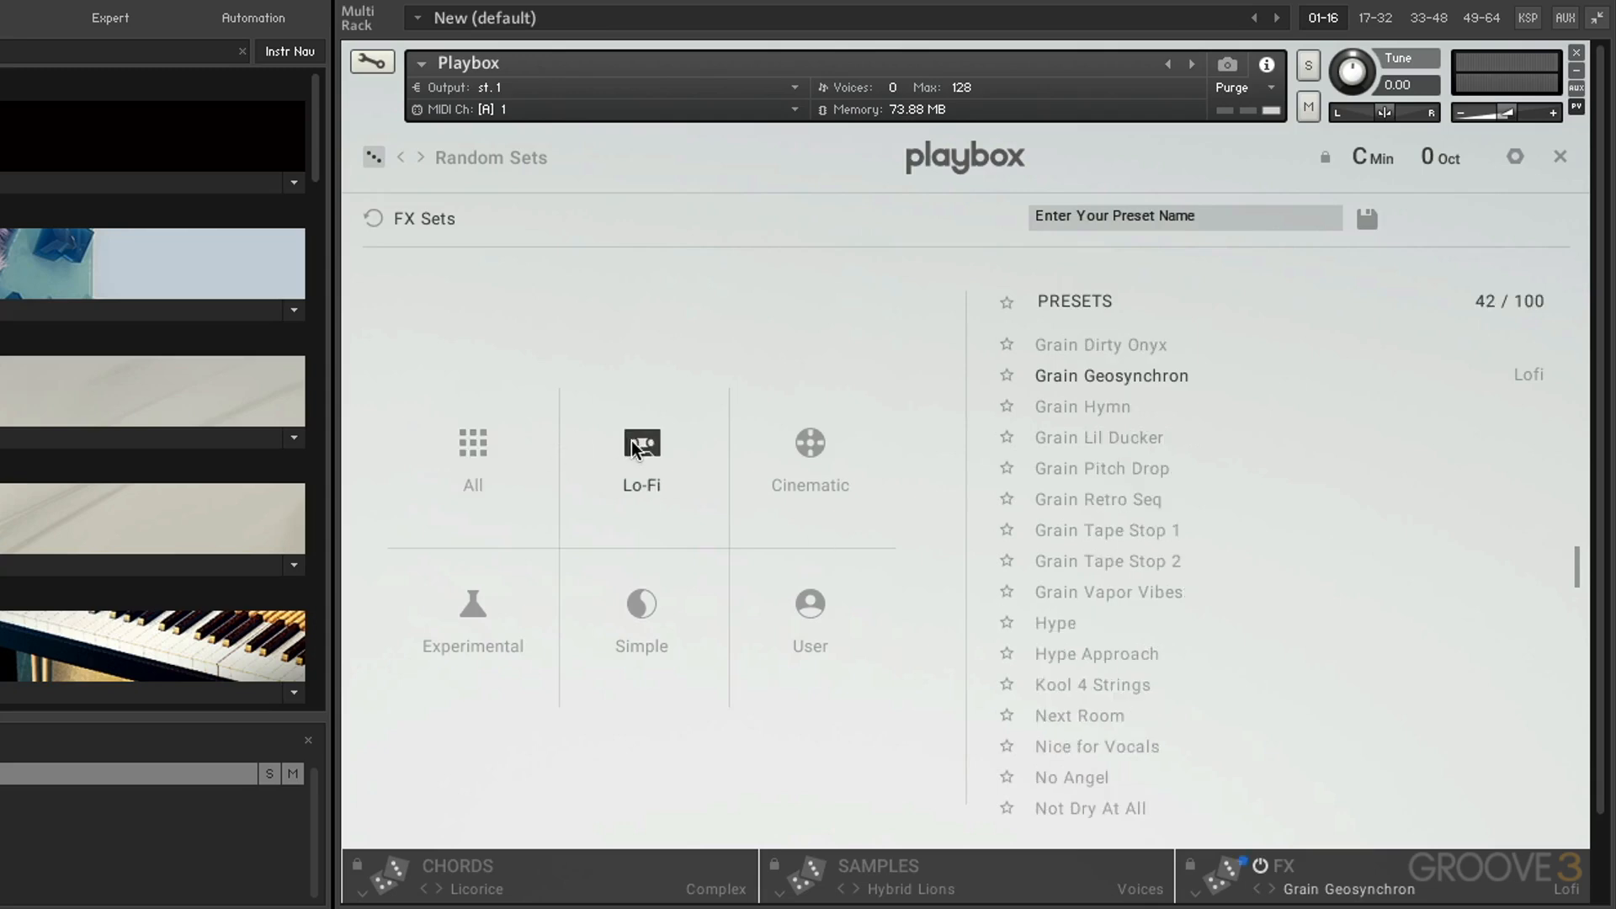
pyautogui.click(471, 454)
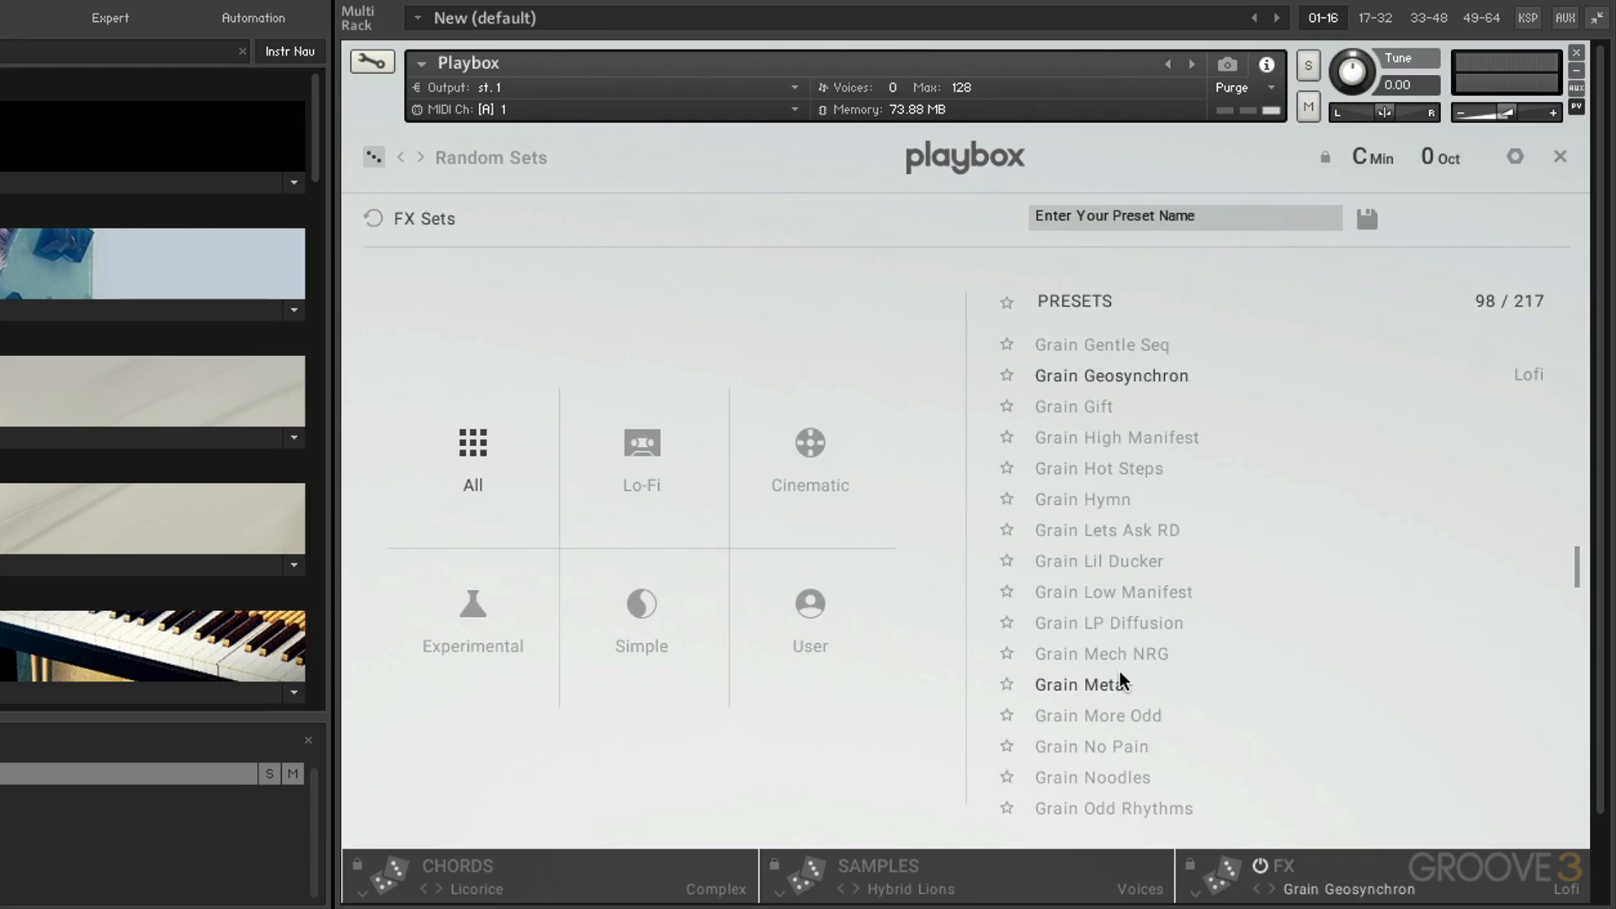
pyautogui.click(1091, 687)
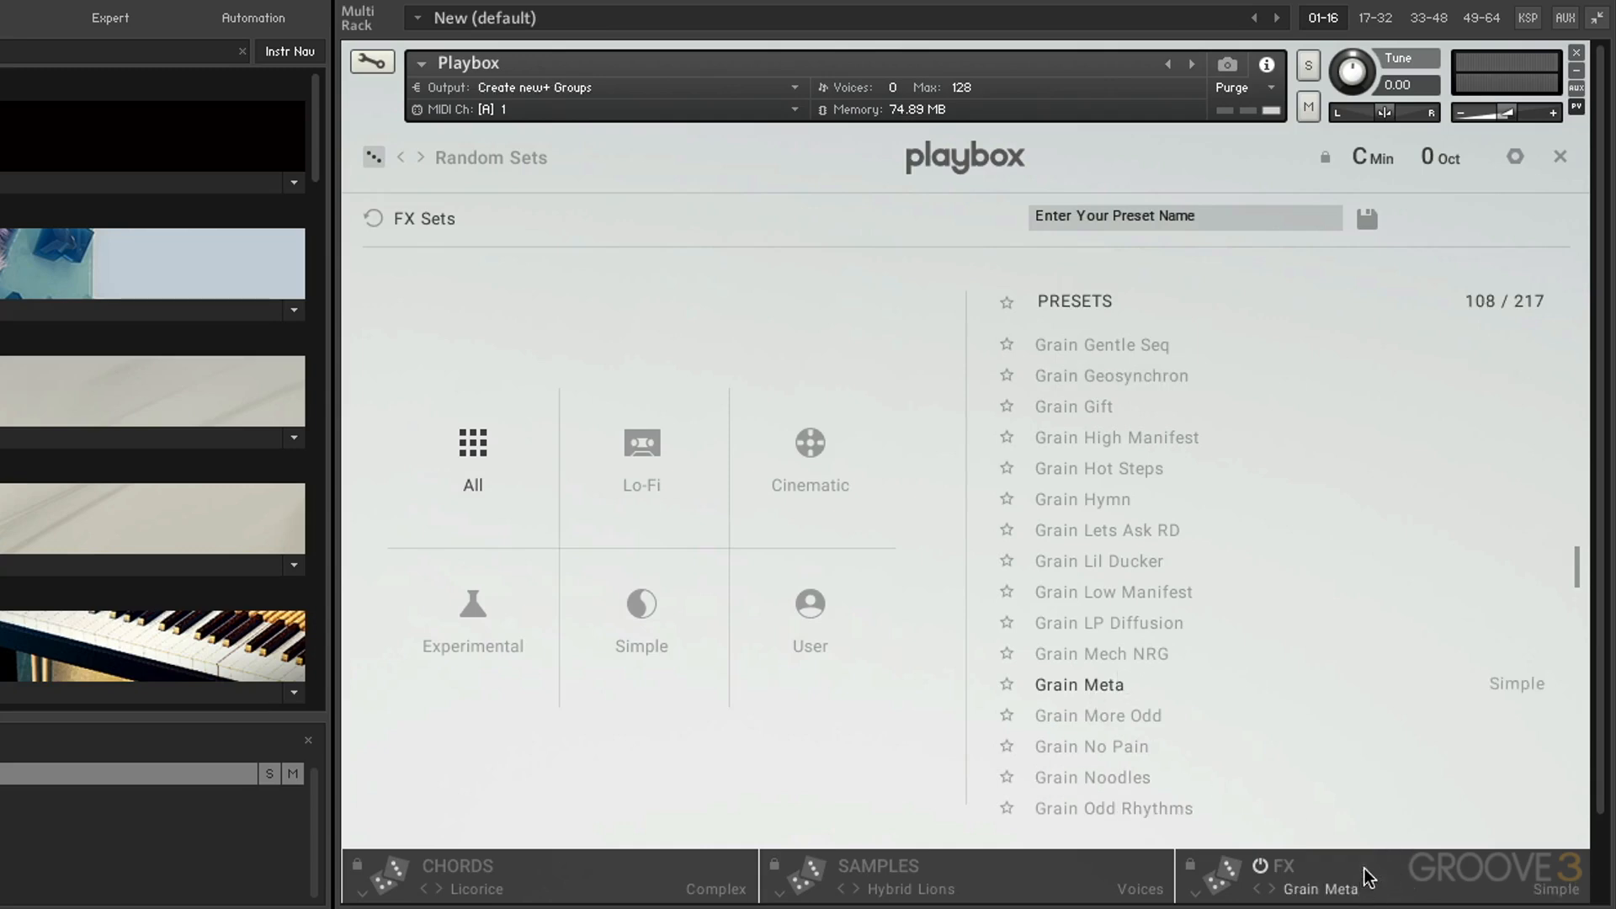
# Show the effects page of the Grain Meta set, switching between it and the FX set browser.
pyautogui.click(1399, 854)
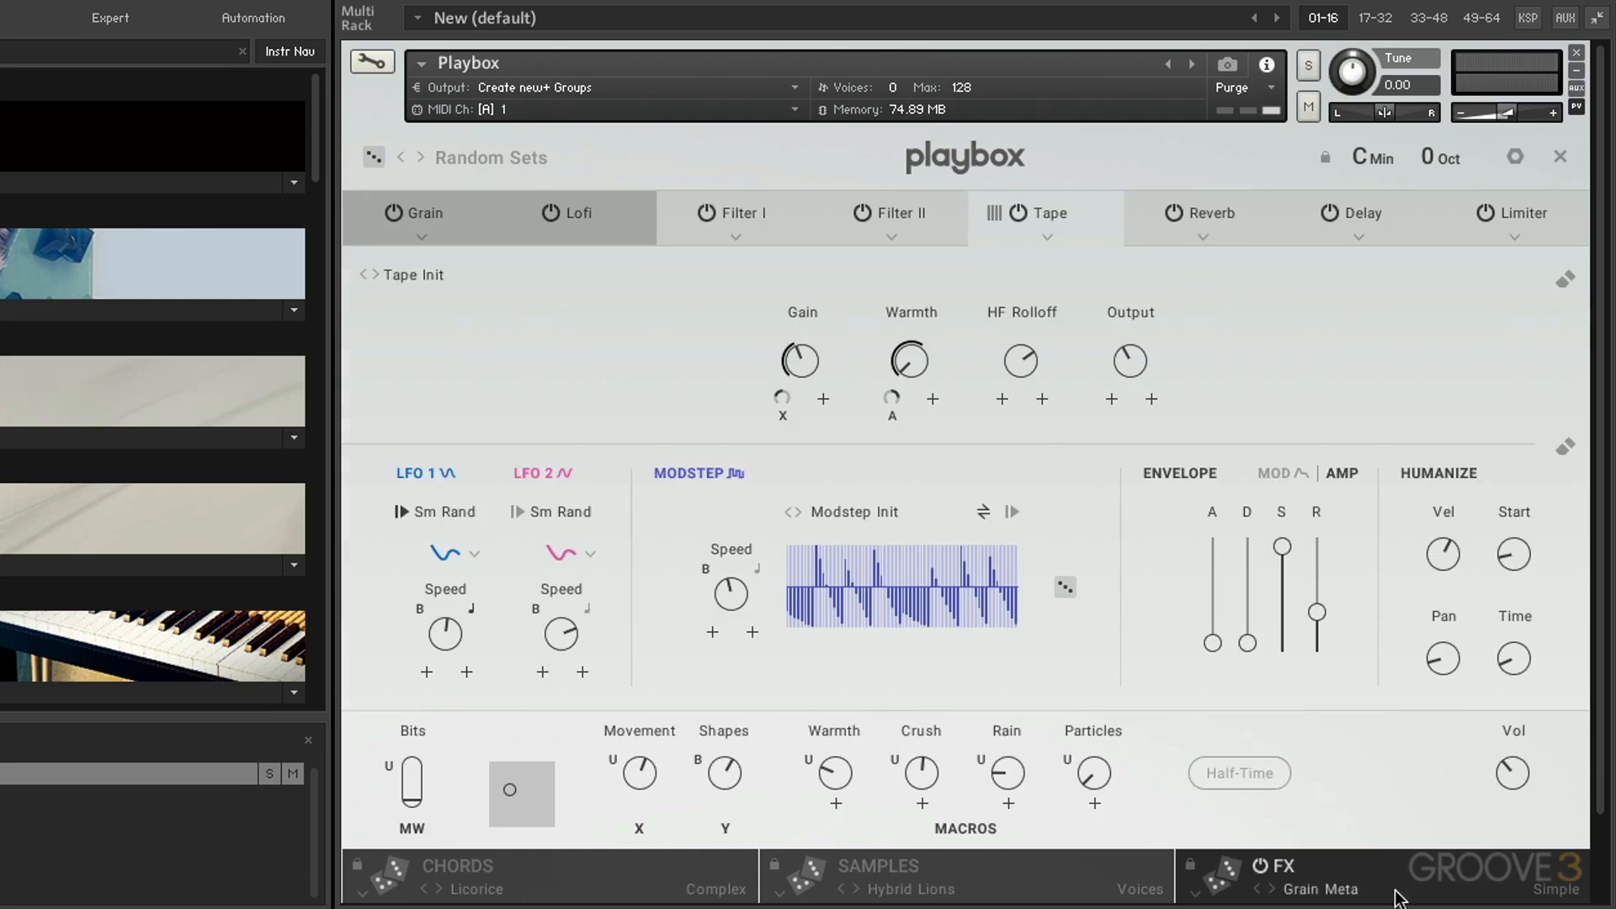
pyautogui.click(1399, 859)
pyautogui.click(1398, 859)
pyautogui.click(1390, 890)
pyautogui.click(1379, 860)
# Randomize the FX set several times and view the Delay and Phasis modules of the No Angel set.
pyautogui.click(1233, 878)
pyautogui.click(1232, 877)
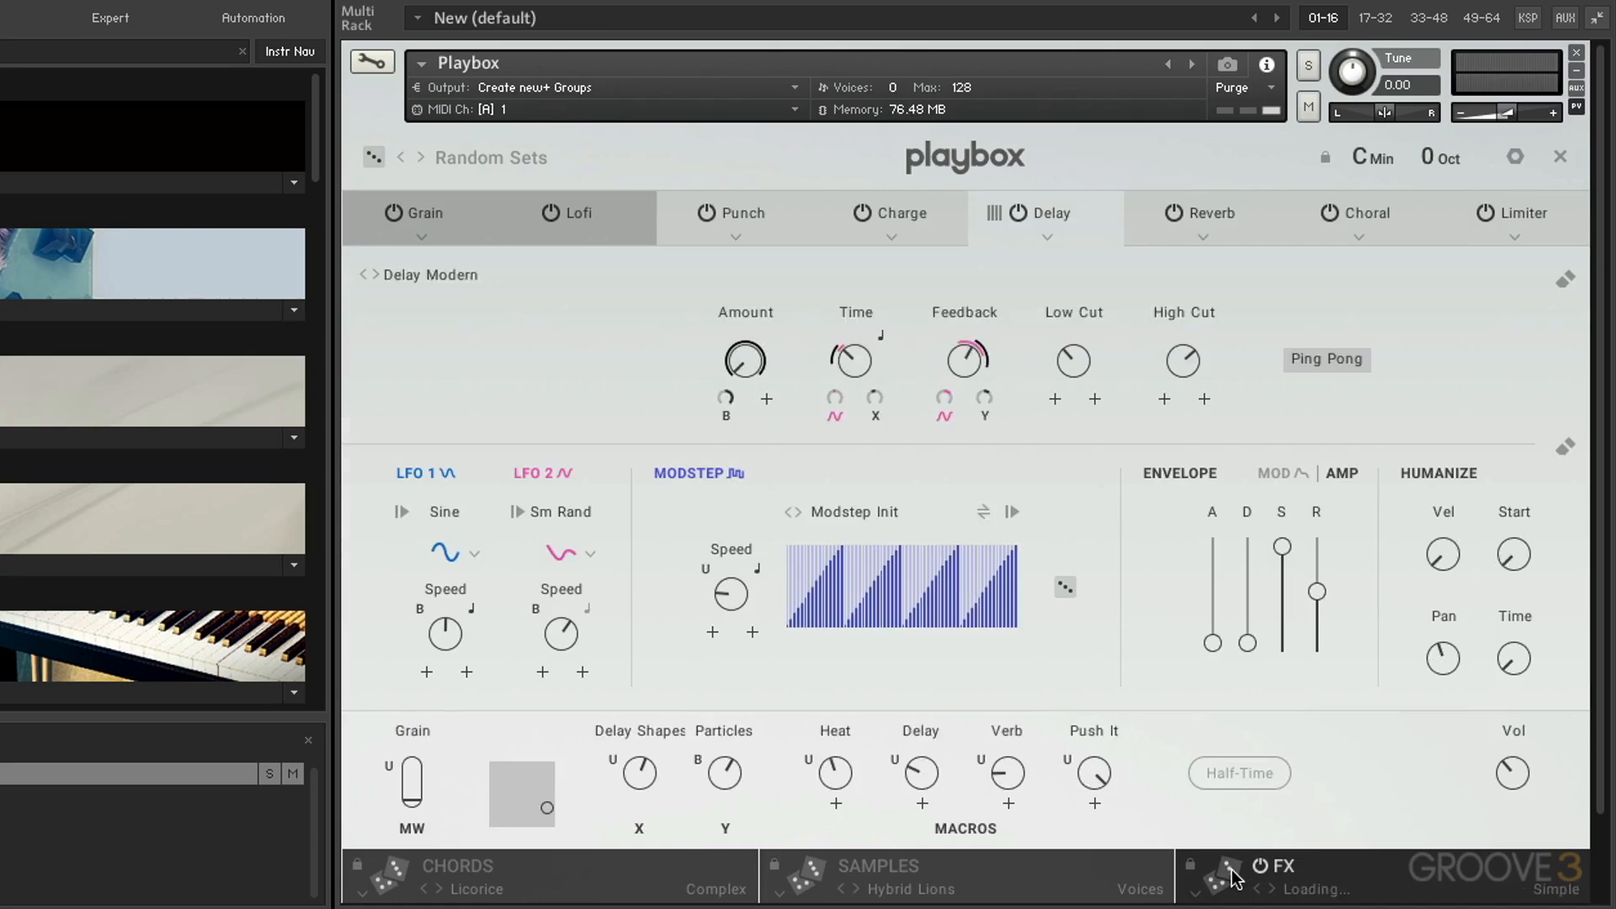
pyautogui.click(1232, 878)
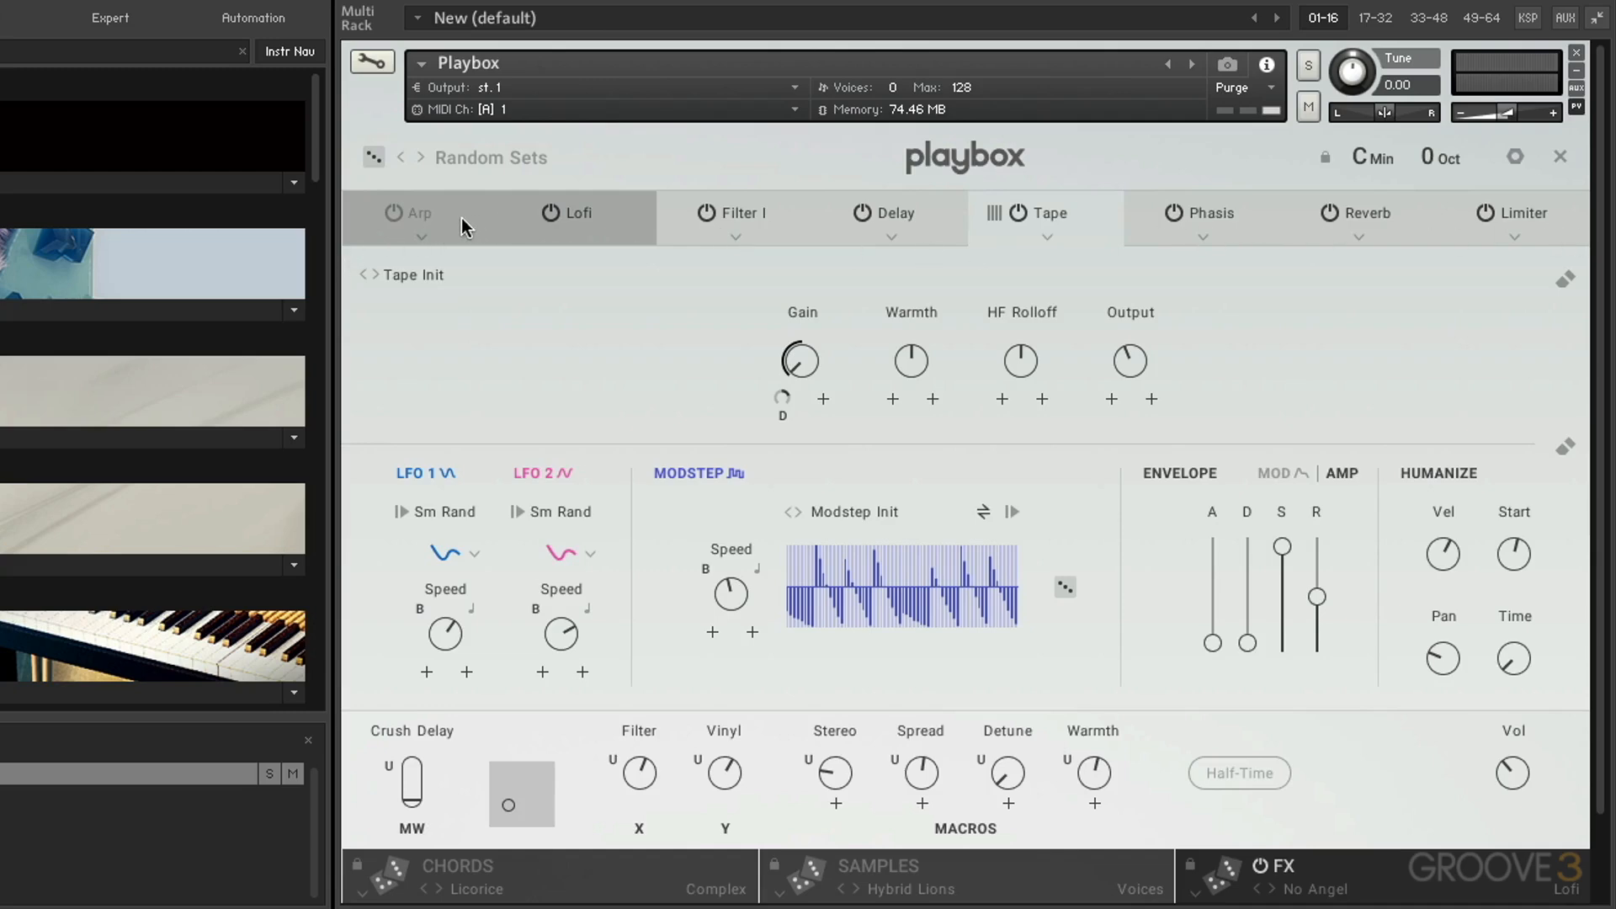
pyautogui.click(918, 211)
pyautogui.click(1191, 217)
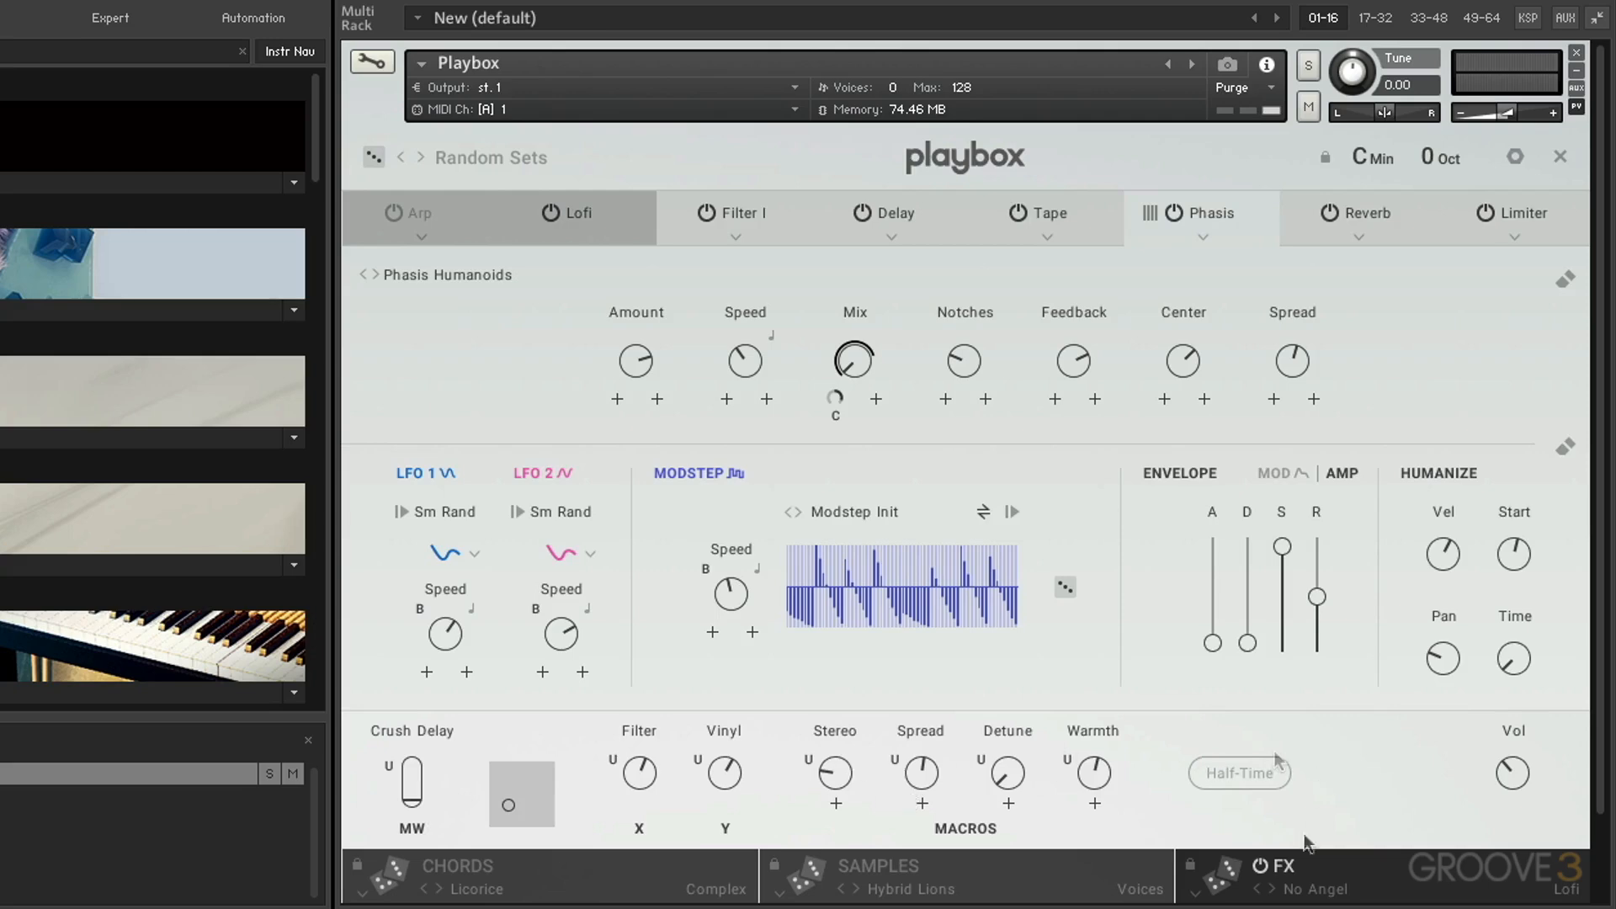
# Bypass and re-enable the FX section, and check the FX set browser before returning to the effects page.
pyautogui.click(1260, 865)
pyautogui.click(1263, 868)
pyautogui.click(1316, 889)
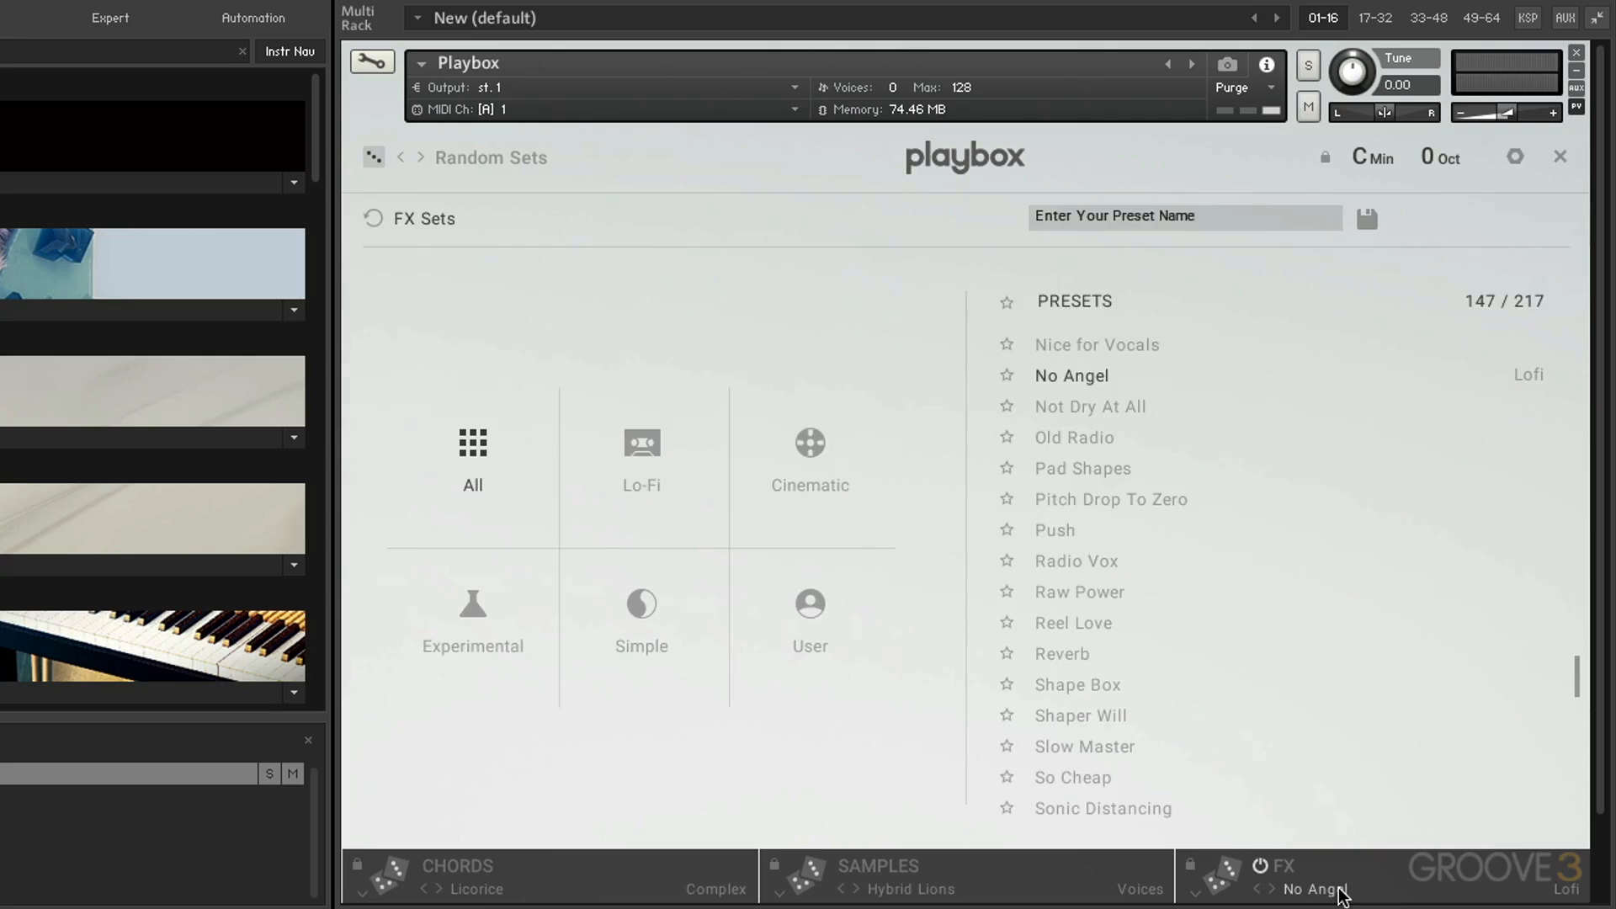
pyautogui.click(1424, 859)
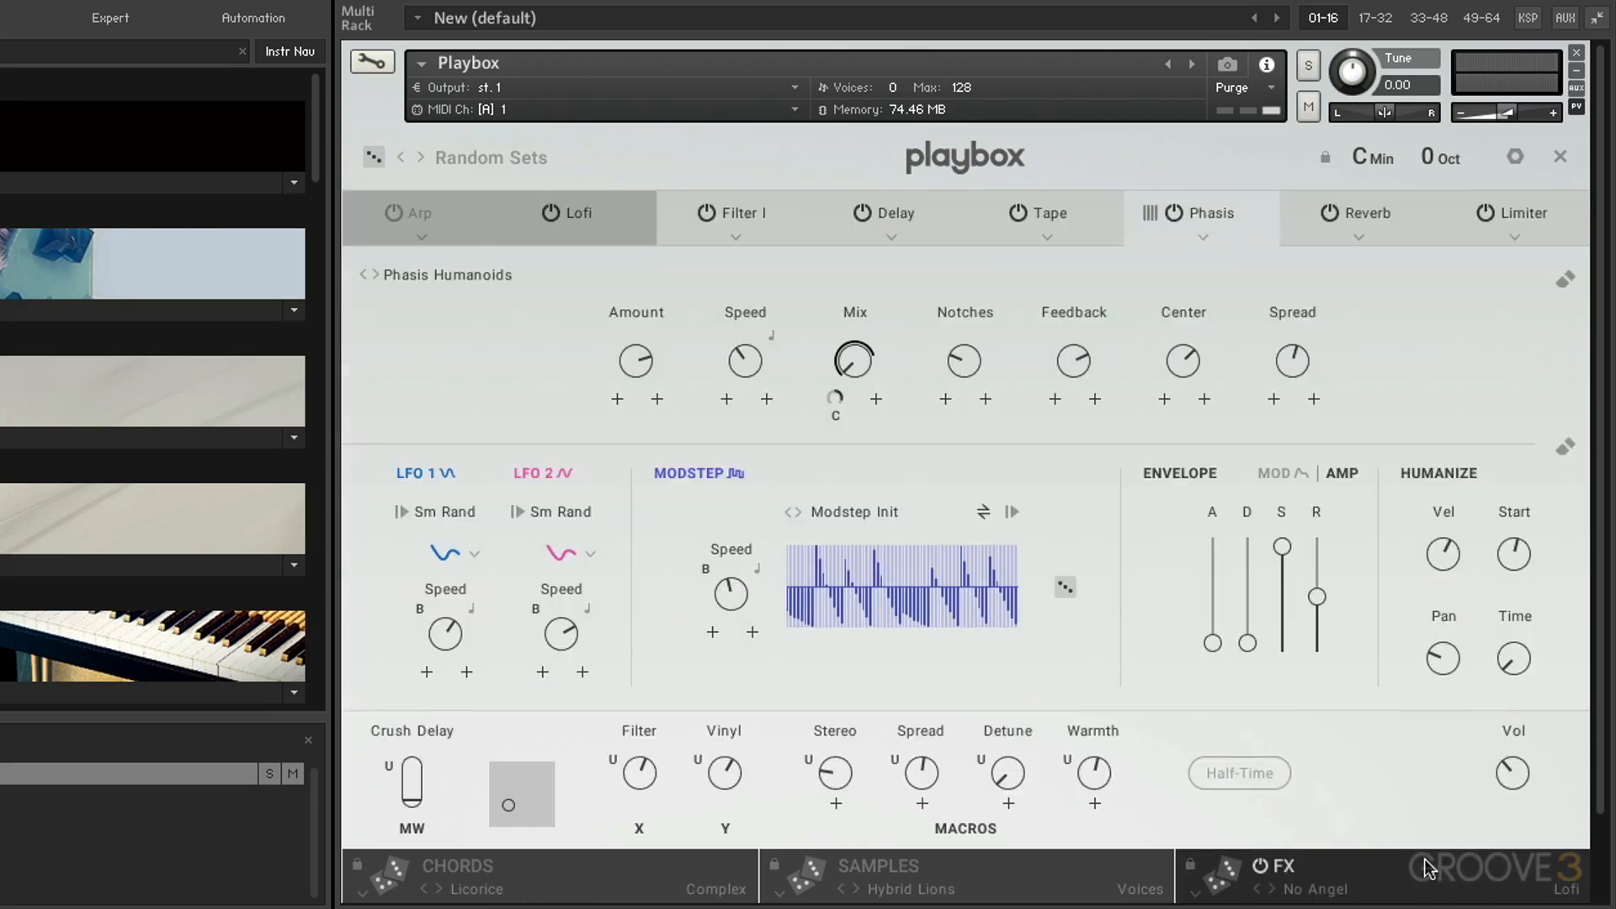